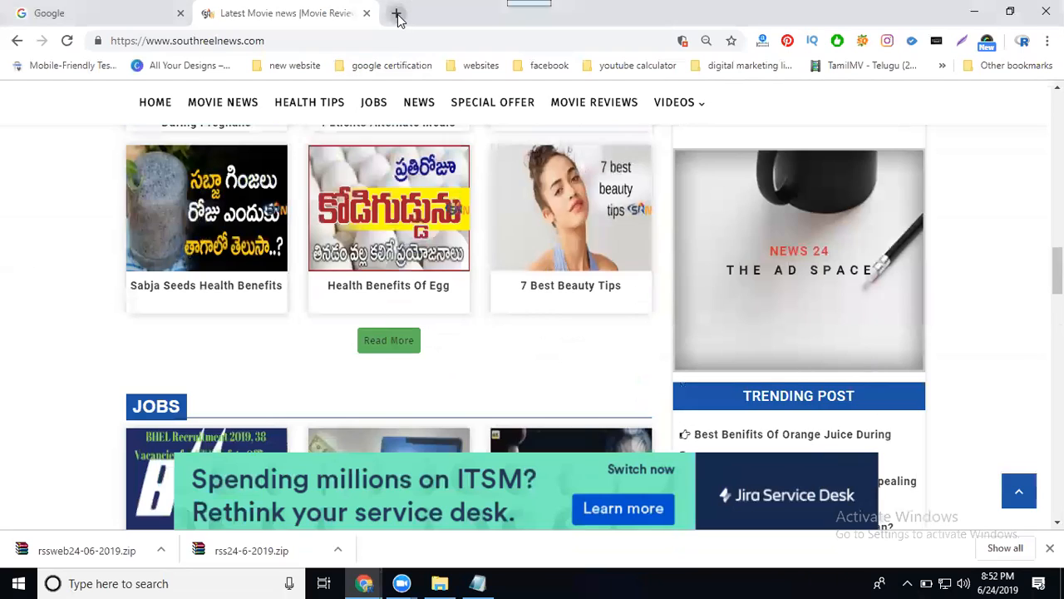
Open southreelnews.com/cpanel in a new tab, log in with the saved credentials and open the File Manager.
{"action": "type", "text": "south"}
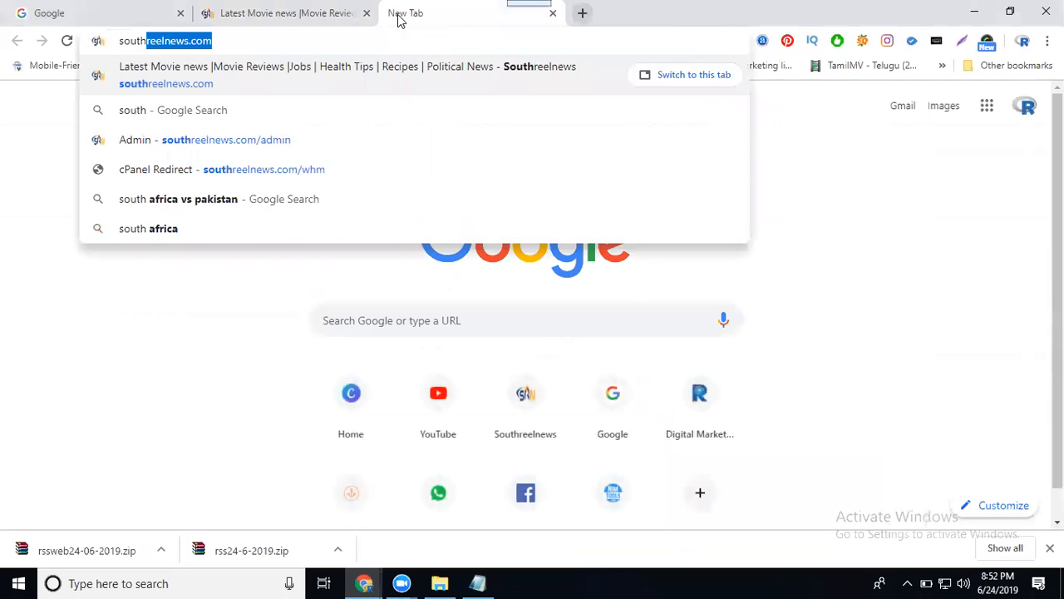
{"action": "type", "text": "reelnews.com/cpanel"}
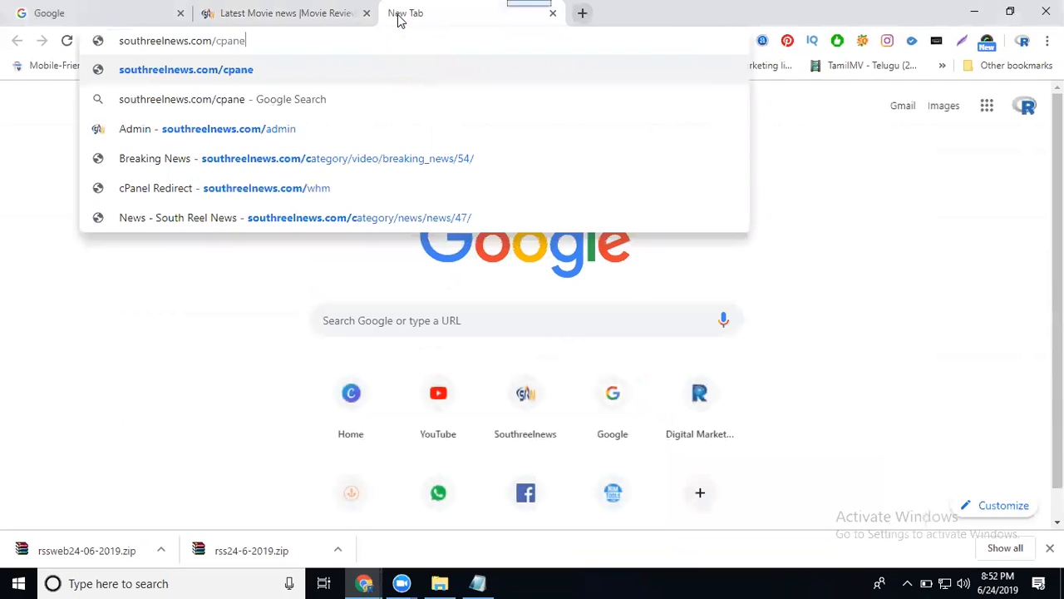
{"action": "key", "text": "Return"}
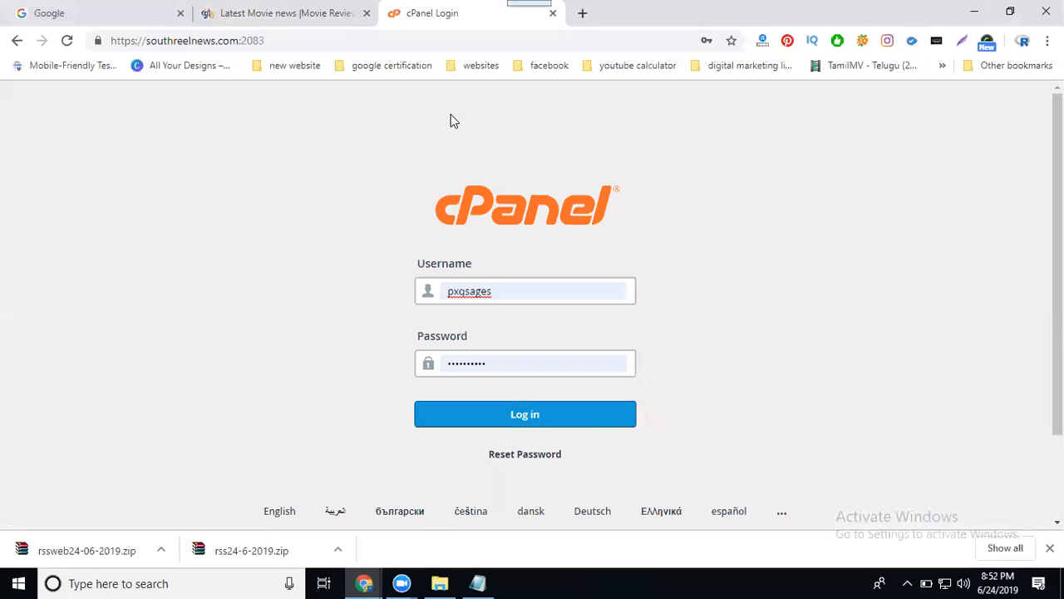
{"action": "left_click", "coordinate": [505, 406]}
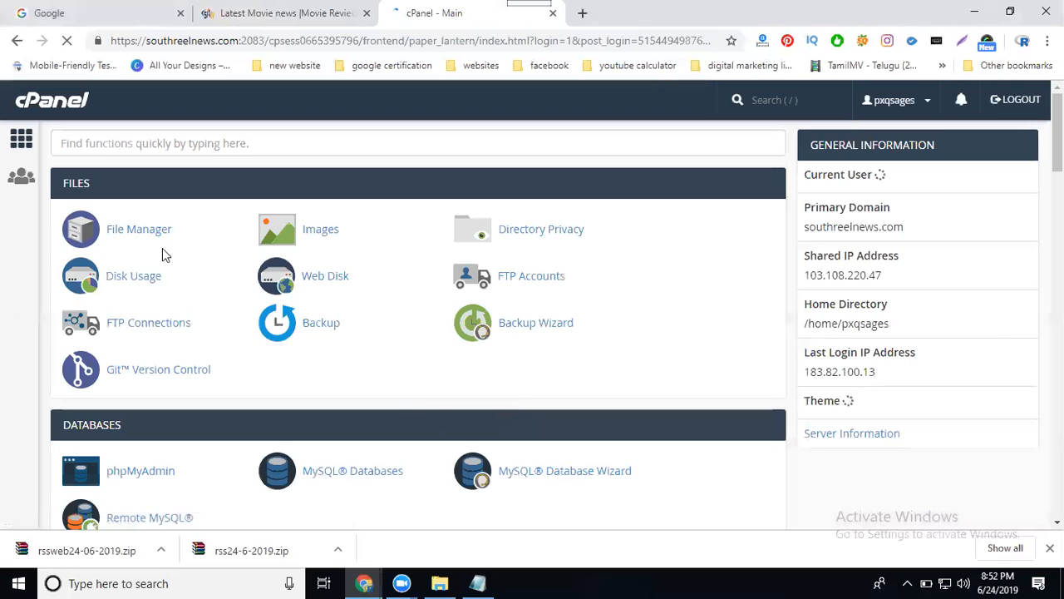
{"action": "left_click", "coordinate": [128, 230]}
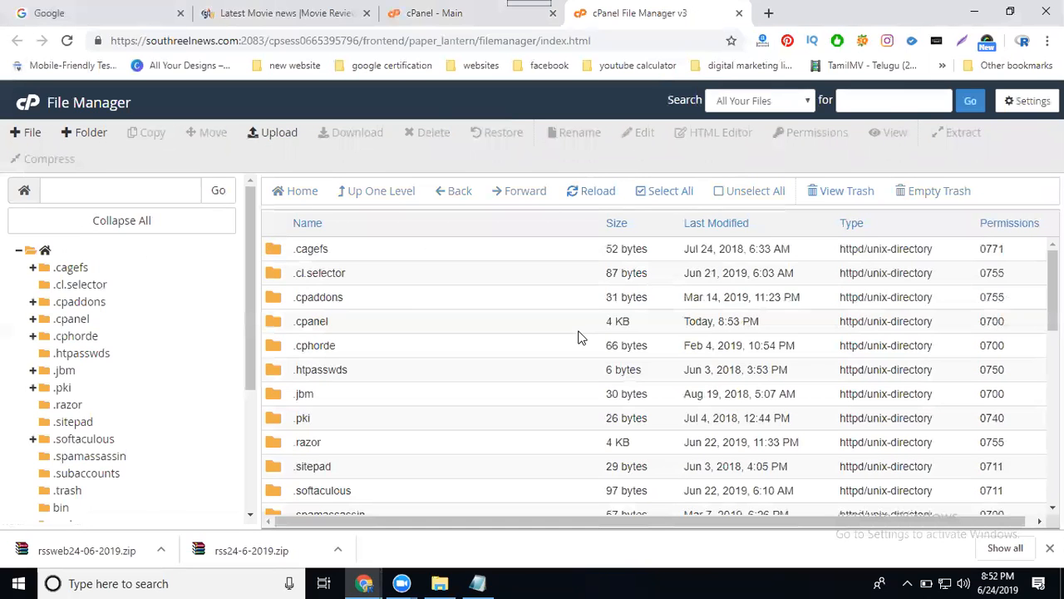
Compress the public_html folder in the home directory into a Zip Archive named srn24-06-2019.zip.
{"action": "scroll", "coordinate": [578, 336], "scroll_direction": "down", "scroll_amount": 5}
{"action": "scroll", "coordinate": [457, 400], "scroll_direction": "down", "scroll_amount": 1}
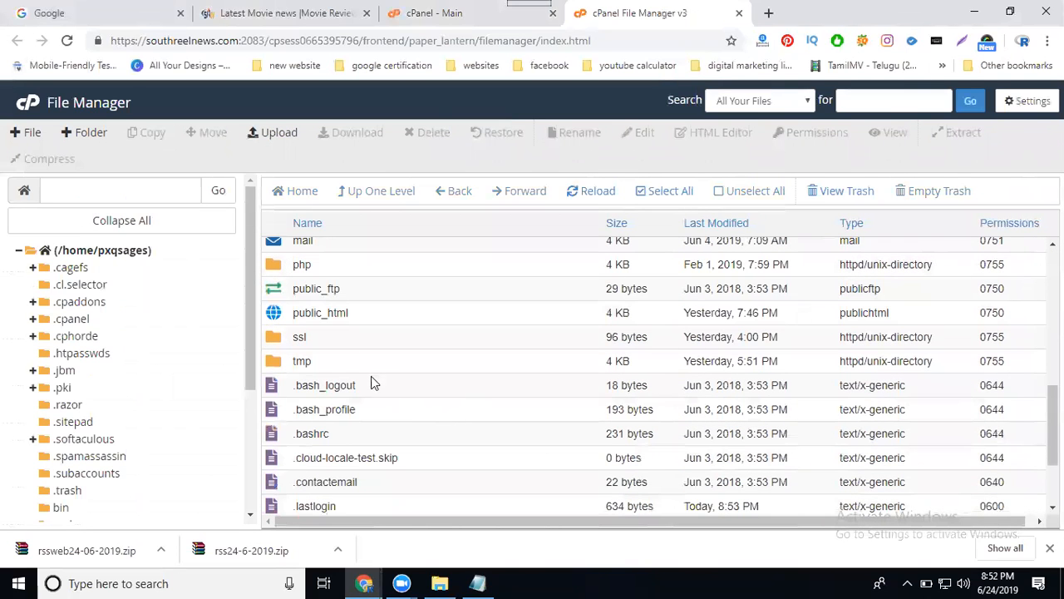
{"action": "right_click", "coordinate": [316, 313]}
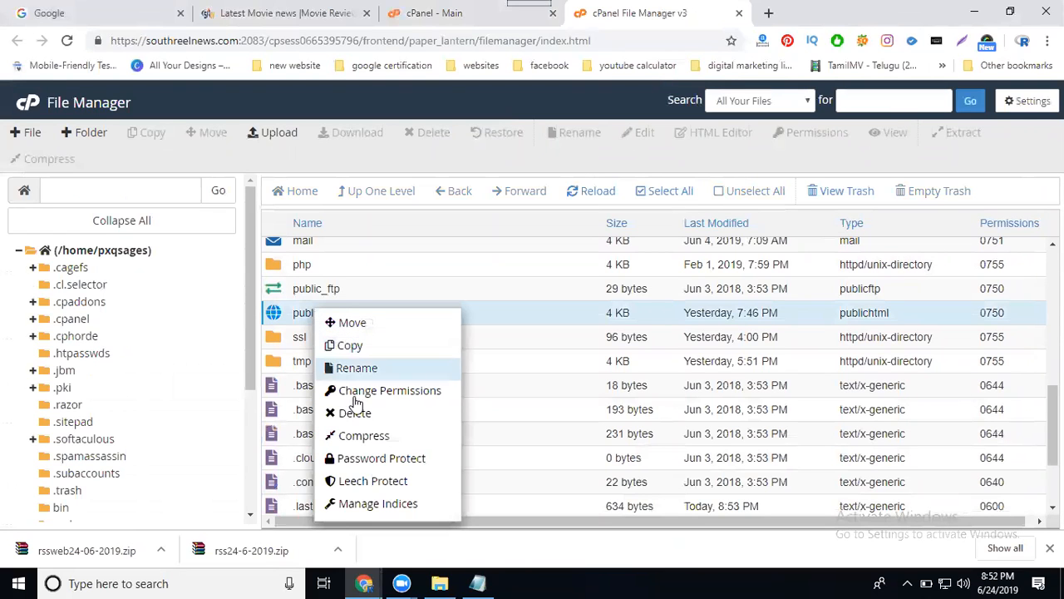
{"action": "left_click", "coordinate": [368, 436]}
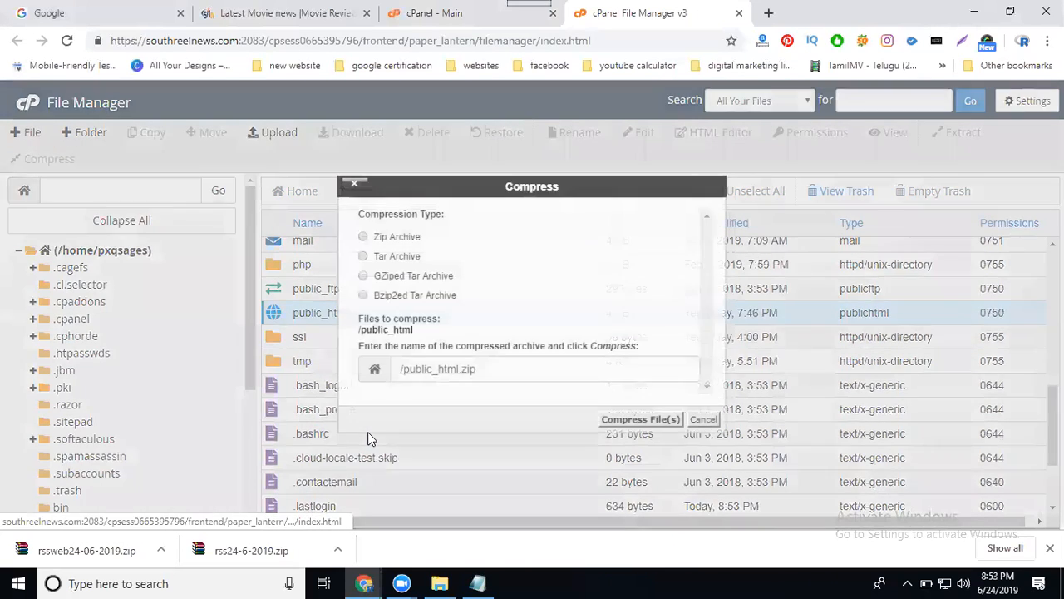
{"action": "left_click", "coordinate": [363, 237]}
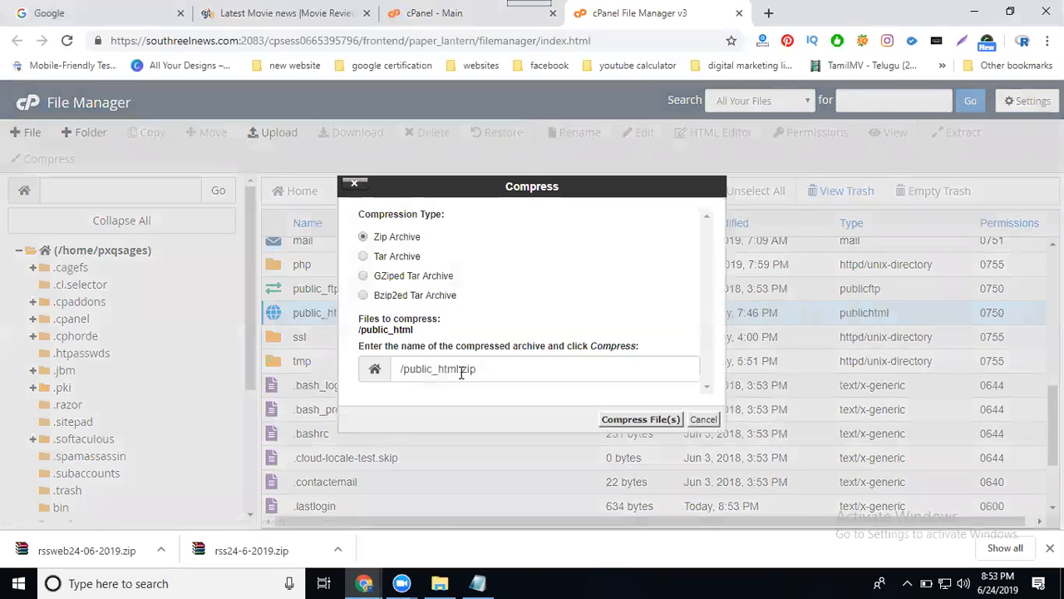
{"action": "left_click_drag", "start_coordinate": [459, 368], "coordinate": [406, 372]}
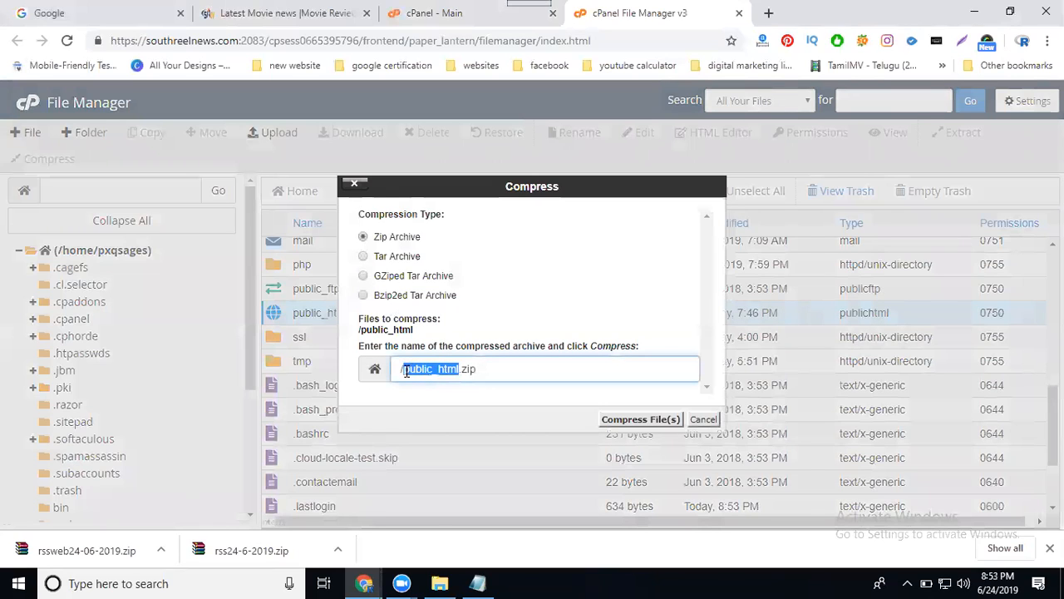
{"action": "type", "text": "srn"}
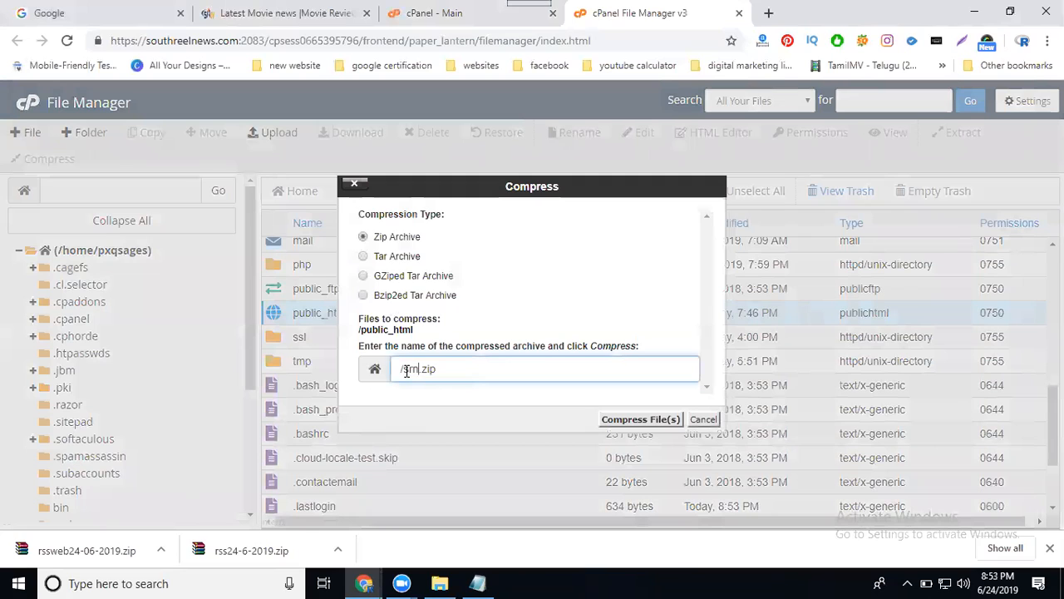
{"action": "type", "text": "24-06-2019"}
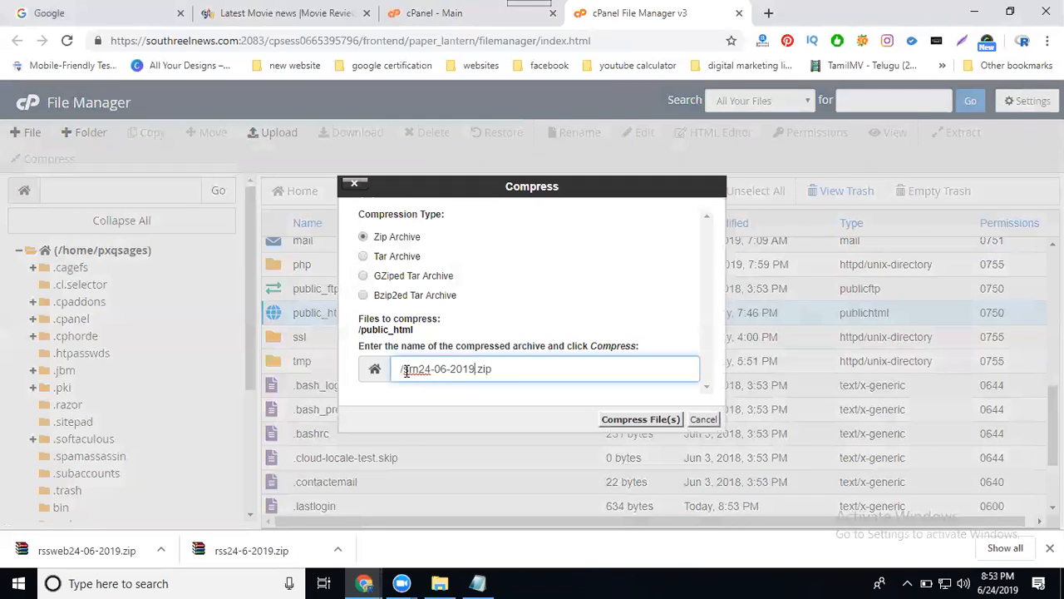
{"action": "left_click", "coordinate": [626, 418]}
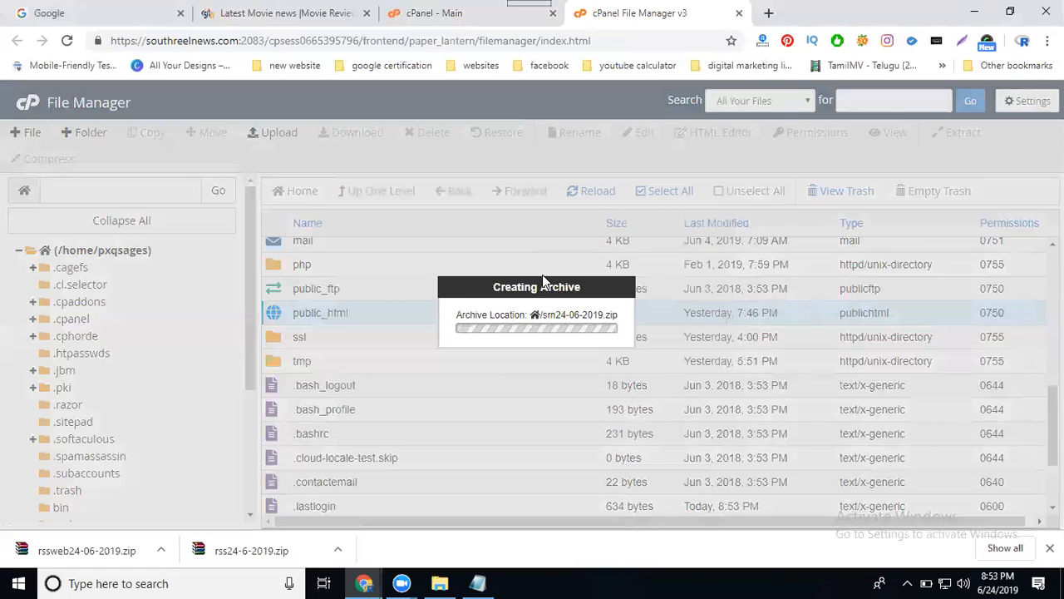
Open phpMyAdmin from the cPanel main page and export the server's databases using the Quick method in SQL format.
{"action": "left_click", "coordinate": [420, 14]}
{"action": "scroll", "coordinate": [195, 230], "scroll_direction": "down", "scroll_amount": 3}
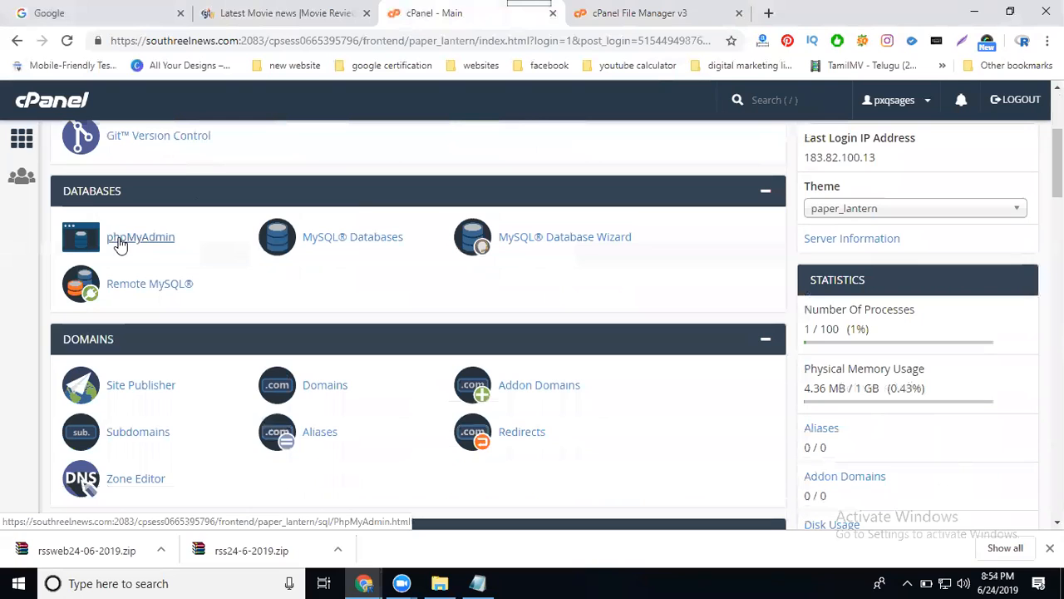
{"action": "left_click", "coordinate": [120, 241]}
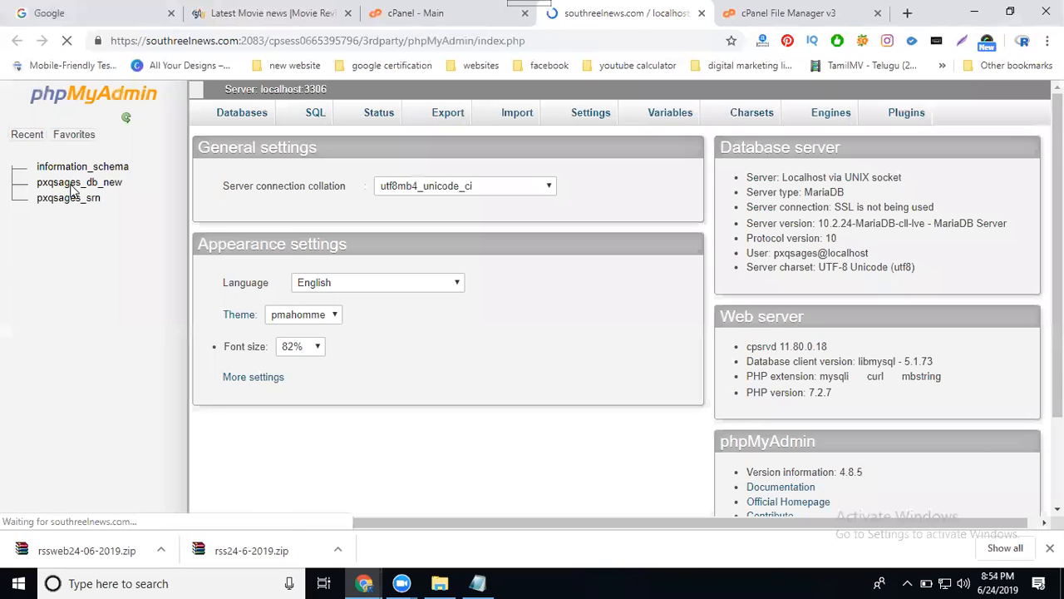
{"action": "left_click", "coordinate": [75, 183]}
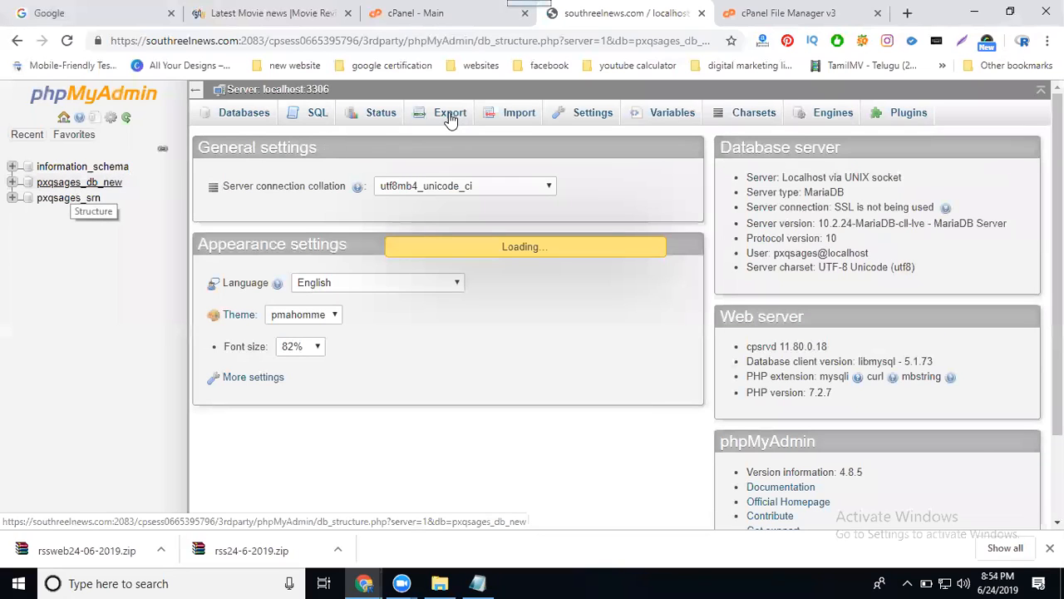
{"action": "left_click", "coordinate": [449, 115]}
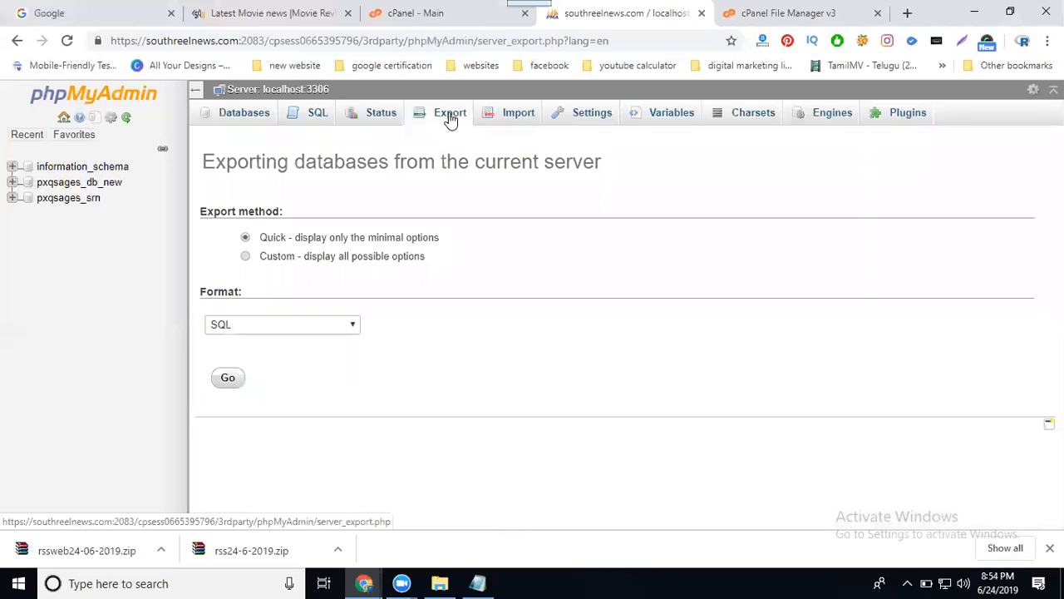
{"action": "left_click", "coordinate": [223, 379]}
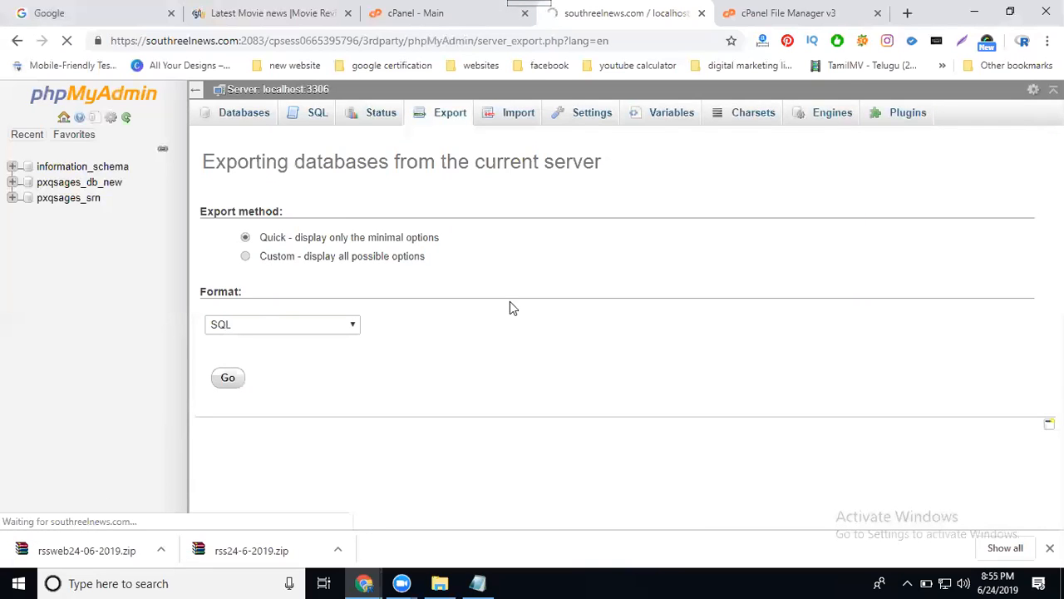
Return to the File Manager, locate srn24-06-2019.zip in the home directory and view the actions available for it, including Download.
{"action": "left_click", "coordinate": [788, 14]}
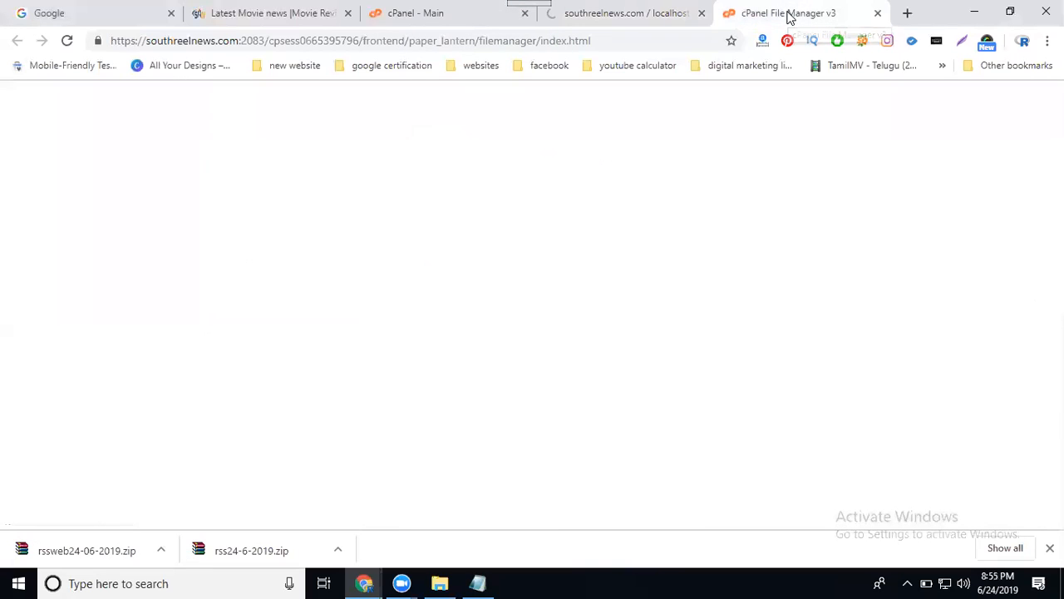
{"action": "left_click", "coordinate": [784, 463]}
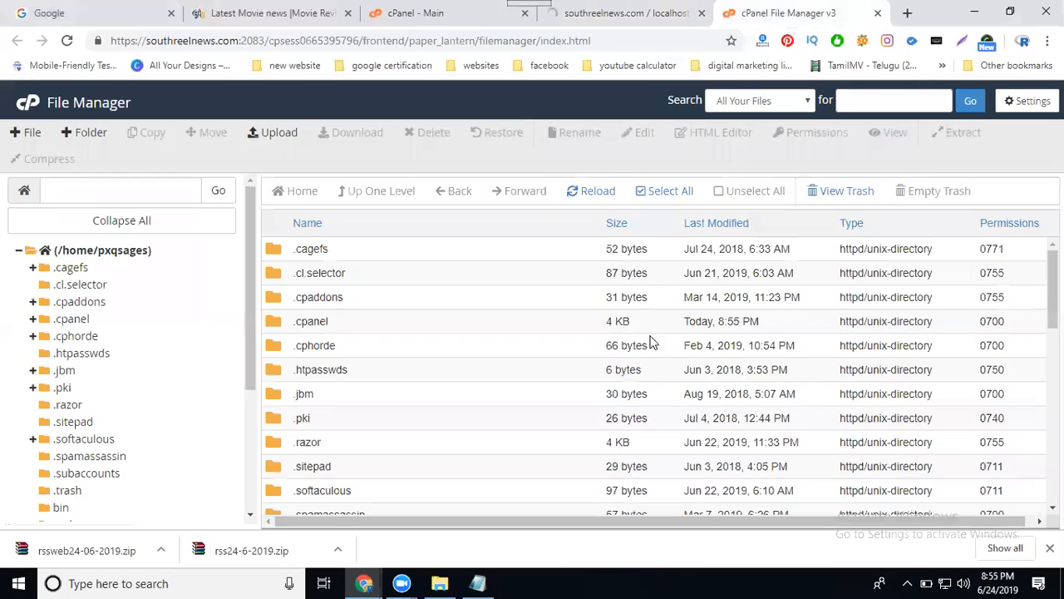
{"action": "scroll", "coordinate": [593, 321], "scroll_direction": "down", "scroll_amount": 4}
{"action": "scroll", "coordinate": [594, 322], "scroll_direction": "down", "scroll_amount": 3}
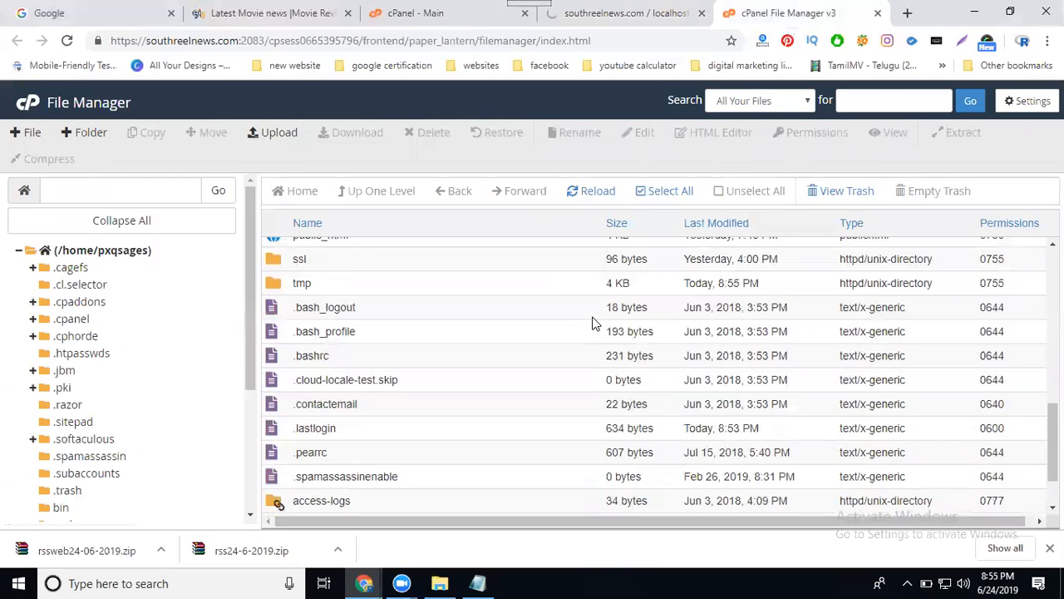
{"action": "scroll", "coordinate": [593, 322], "scroll_direction": "down", "scroll_amount": 2}
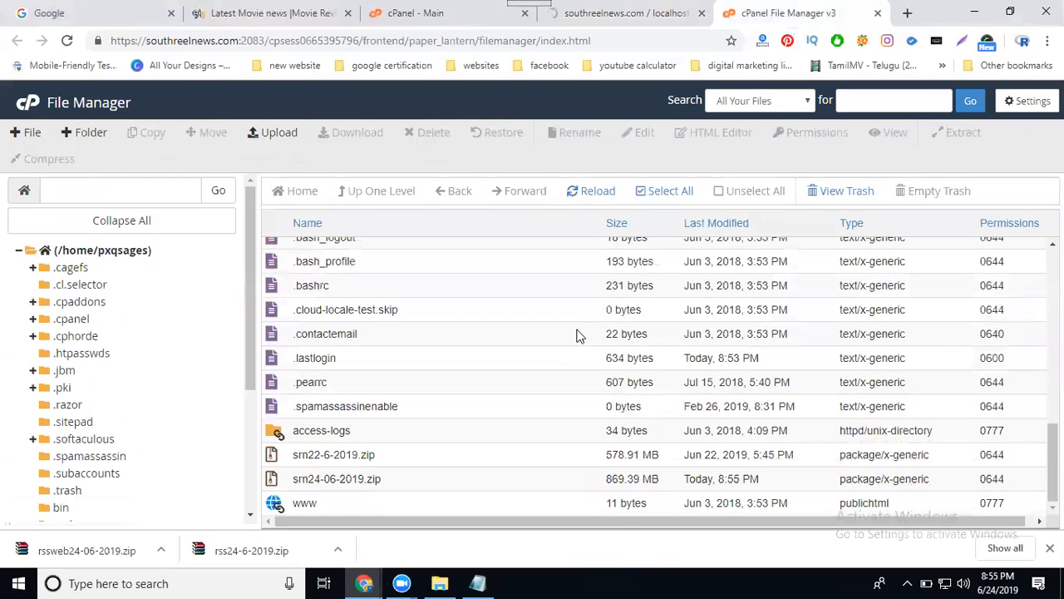
{"action": "left_click", "coordinate": [324, 479]}
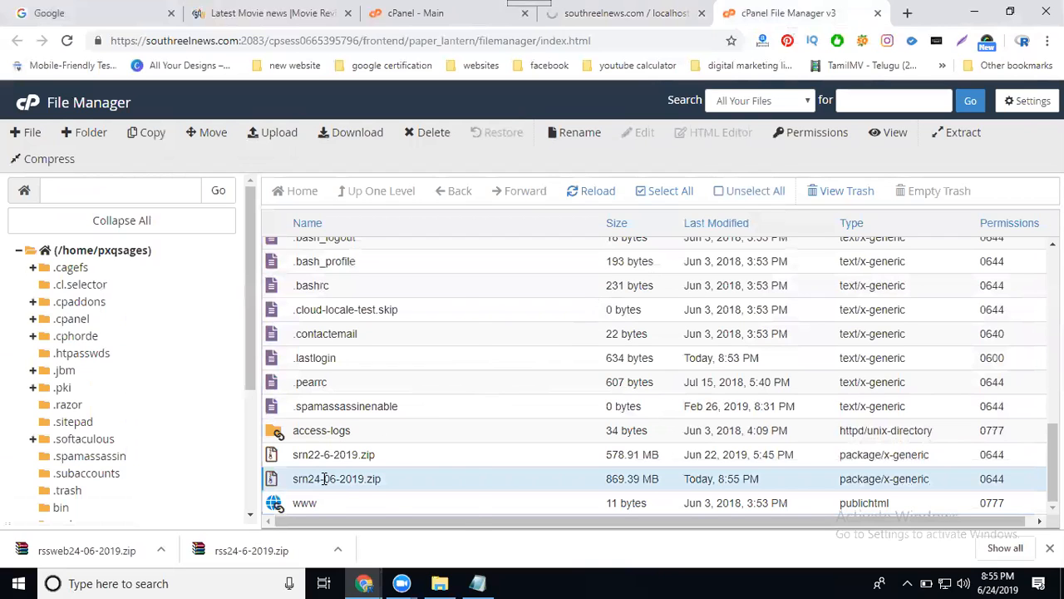
{"action": "right_click", "coordinate": [324, 479]}
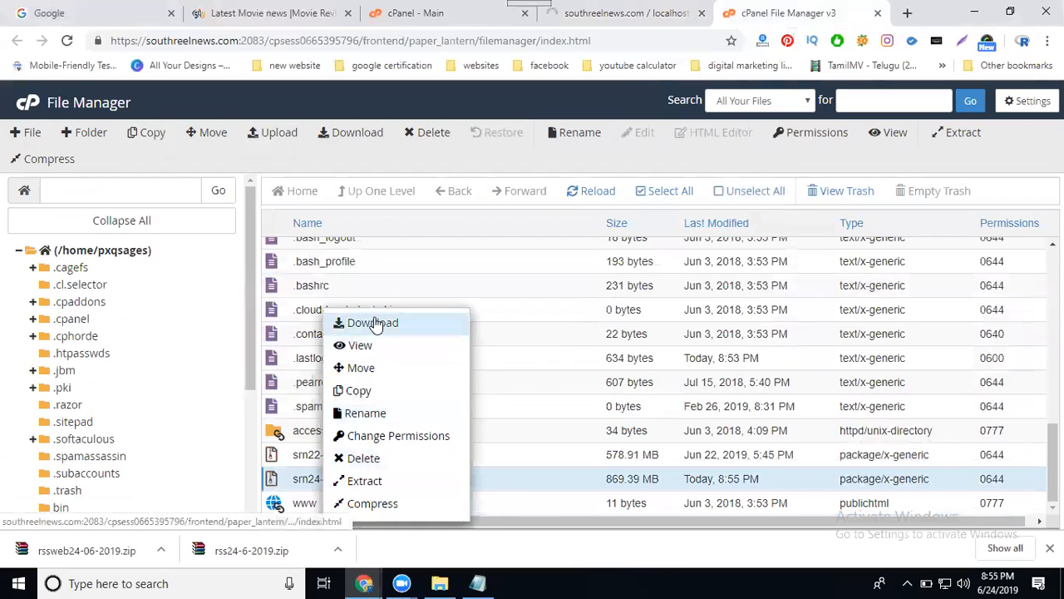
{"action": "scroll", "coordinate": [546, 356], "scroll_direction": "up", "scroll_amount": 3}
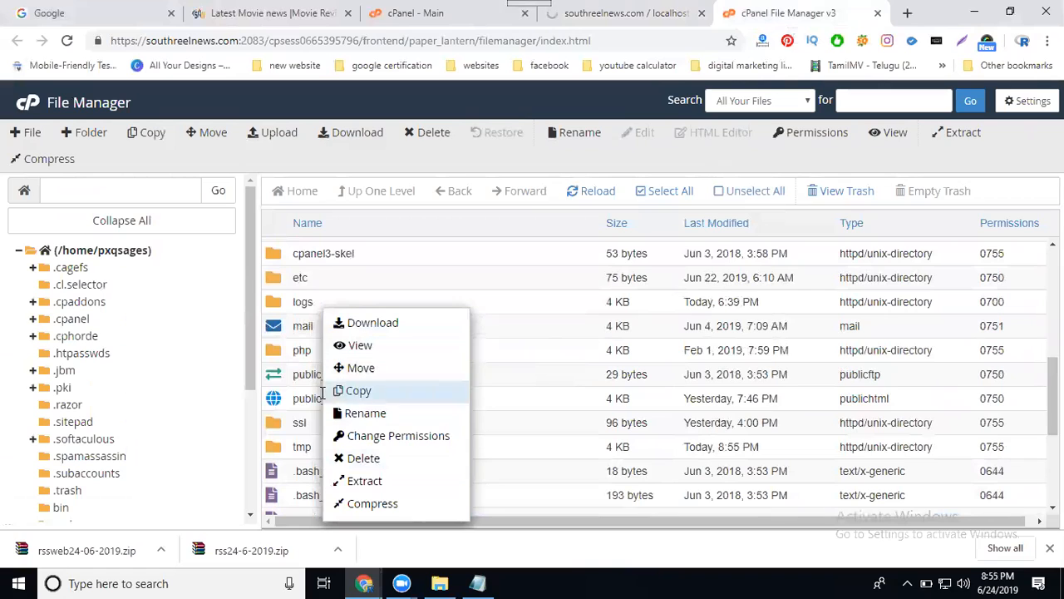
{"action": "left_click", "coordinate": [532, 400]}
Open the public_html folder and compress all of its contents into a Zip Archive named /public_html/srn26-06-2019.zip.
{"action": "double_click", "coordinate": [499, 397]}
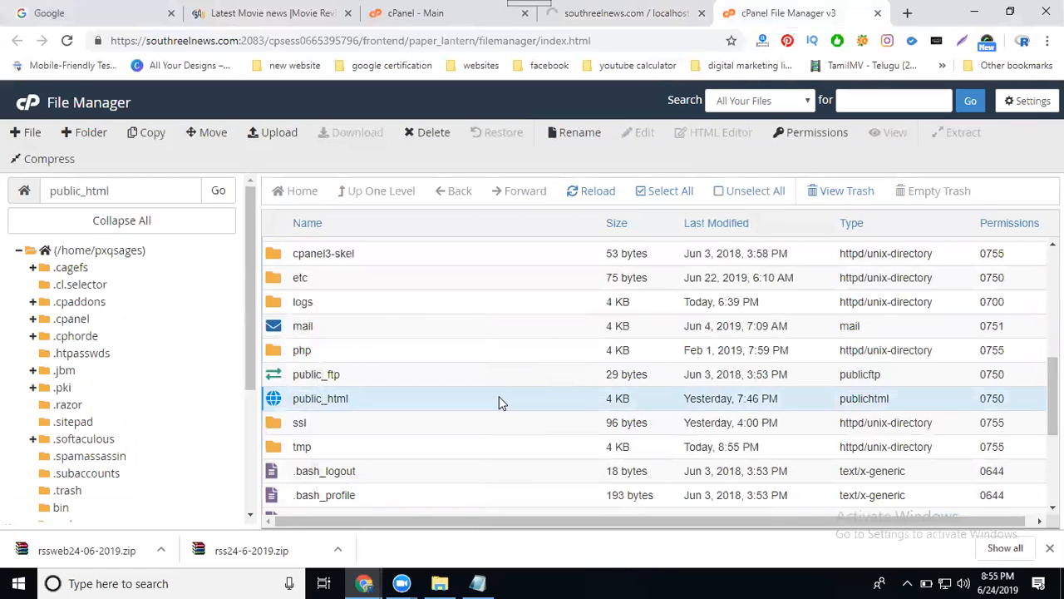
{"action": "left_click", "coordinate": [651, 192]}
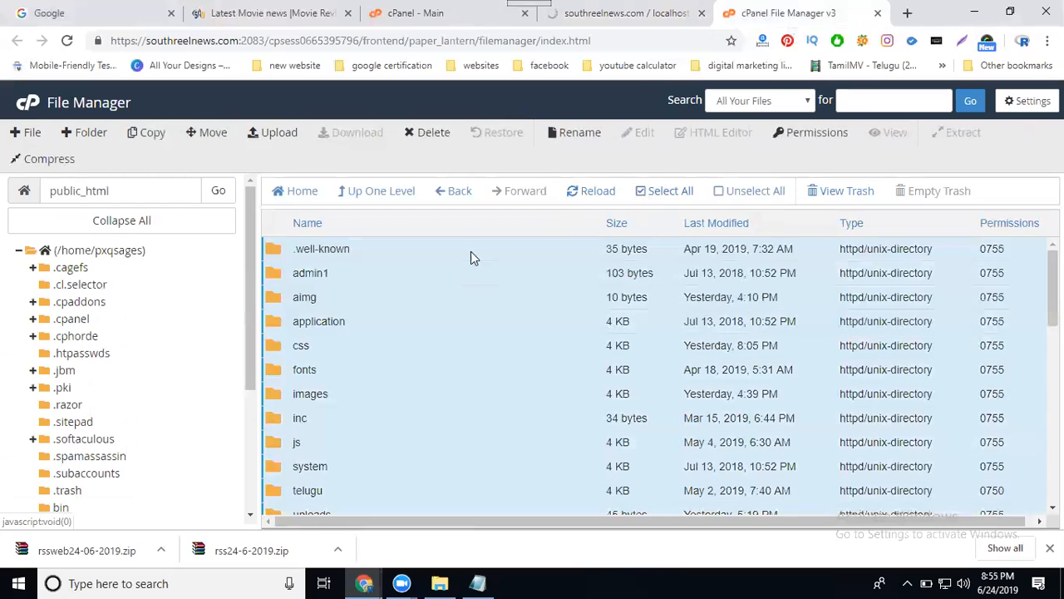
{"action": "right_click", "coordinate": [330, 248]}
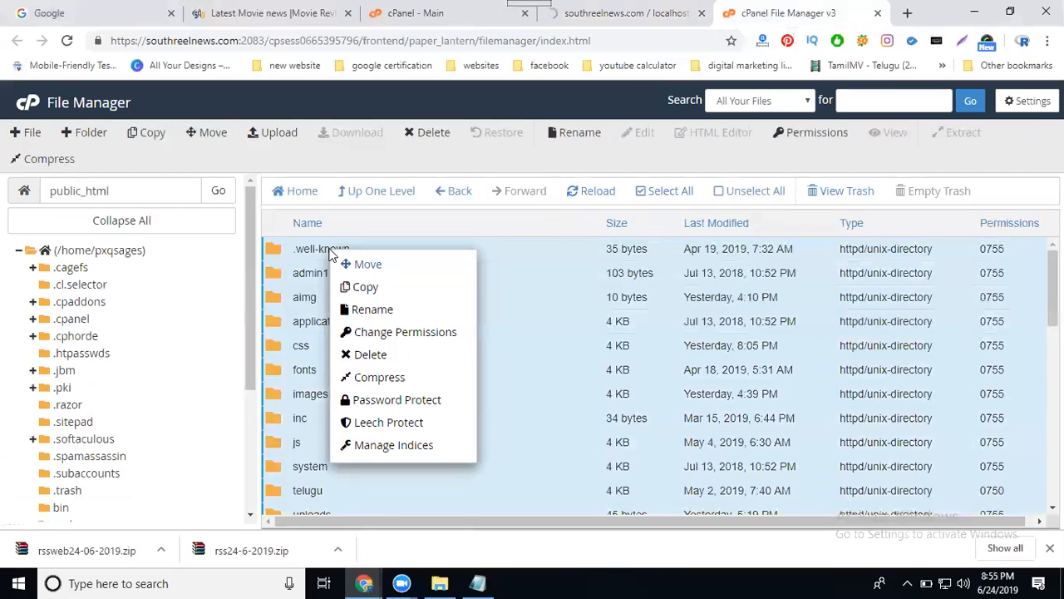
{"action": "left_click", "coordinate": [383, 376]}
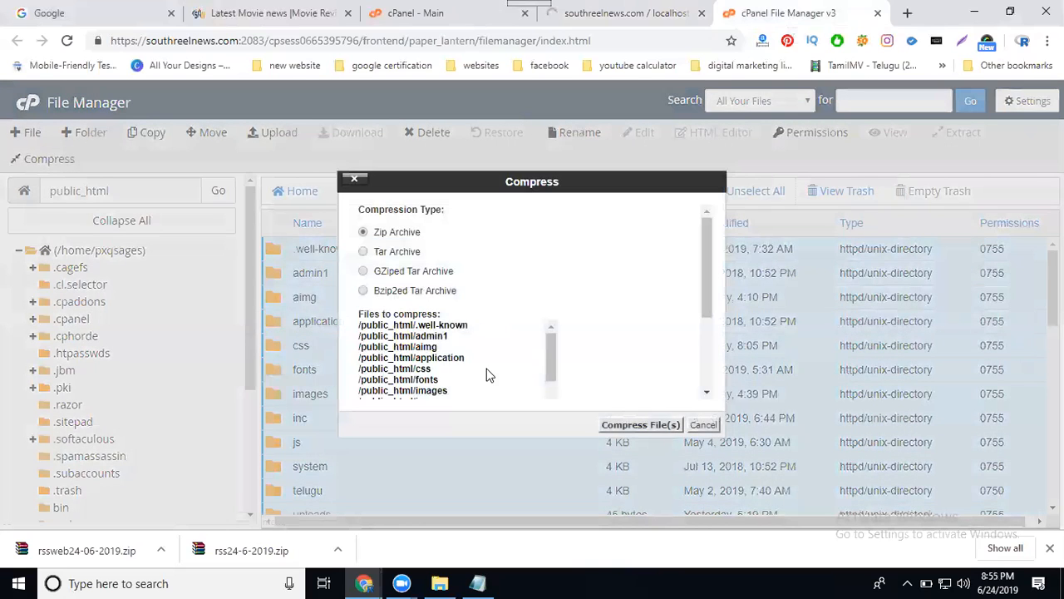
{"action": "scroll", "coordinate": [483, 370], "scroll_direction": "down", "scroll_amount": 5}
{"action": "scroll", "coordinate": [607, 363], "scroll_direction": "down", "scroll_amount": 3}
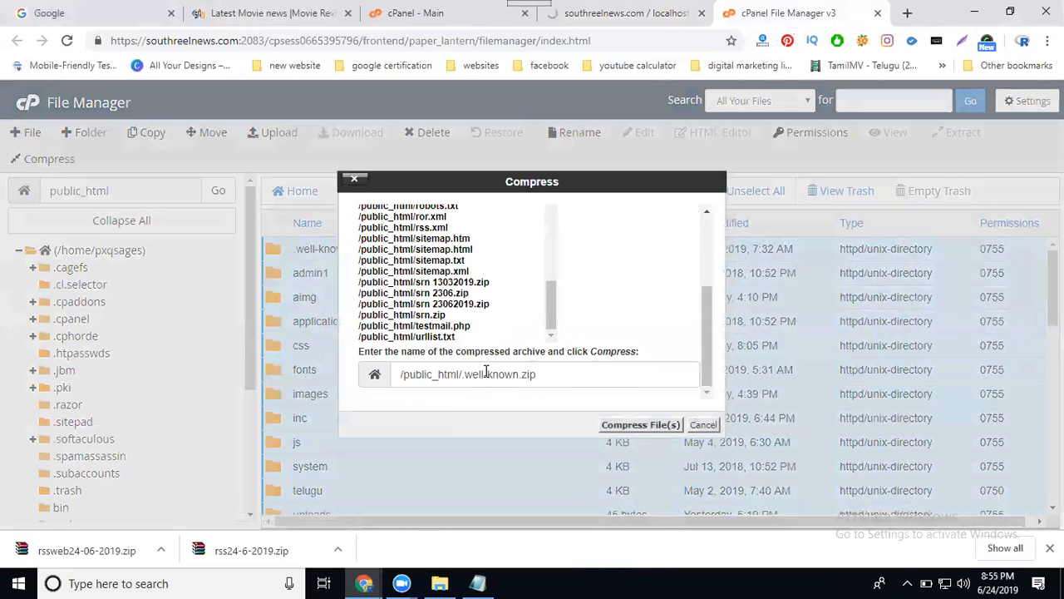
{"action": "left_click_drag", "start_coordinate": [520, 375], "coordinate": [463, 380]}
{"action": "type", "text": "rn"}
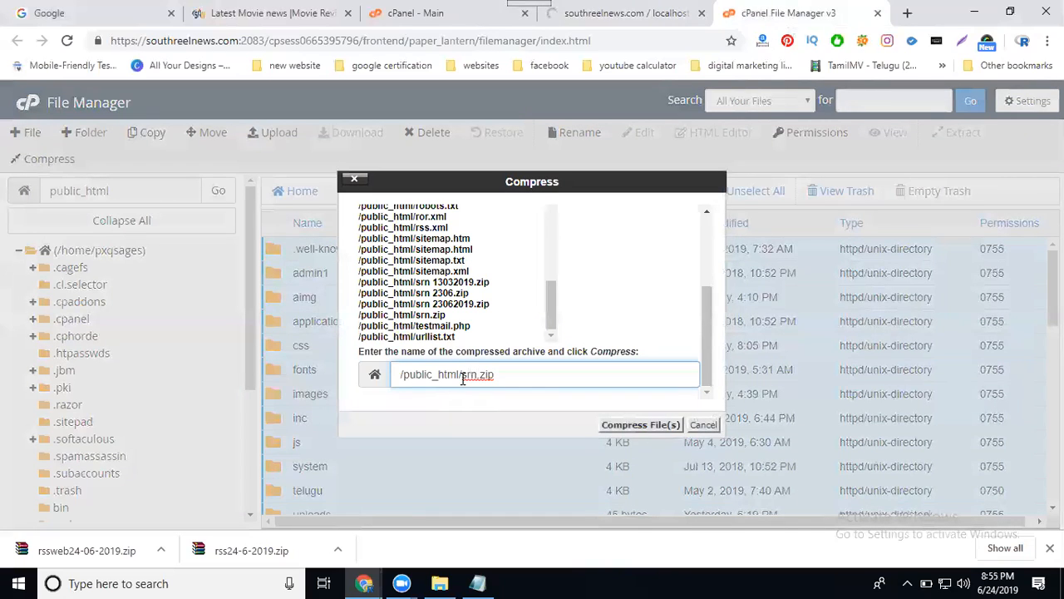
{"action": "type", "text": "26-06-2014"}
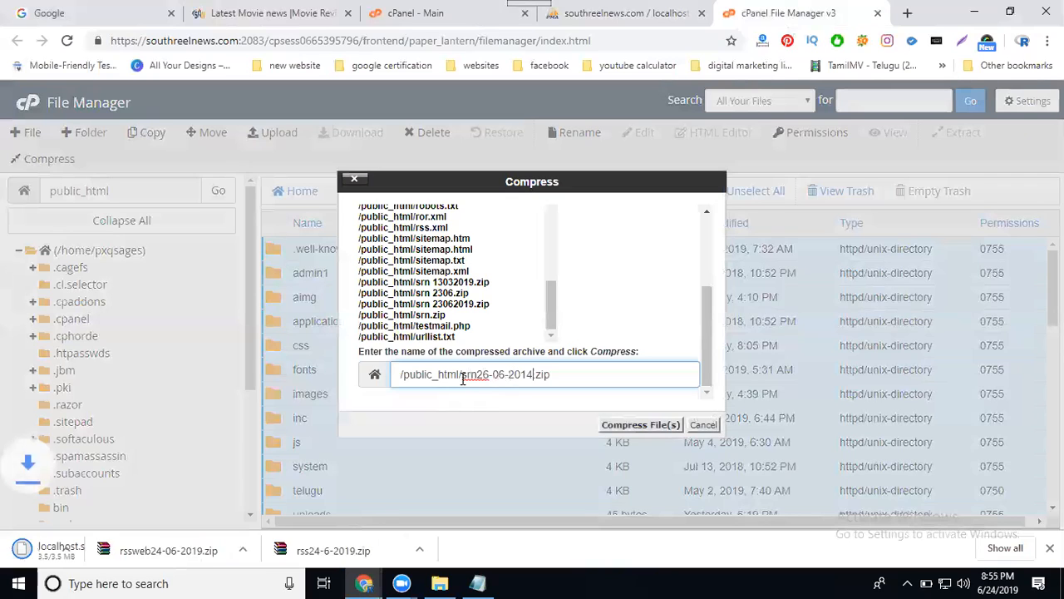
{"action": "key", "text": "BackSpace"}
{"action": "type", "text": "9"}
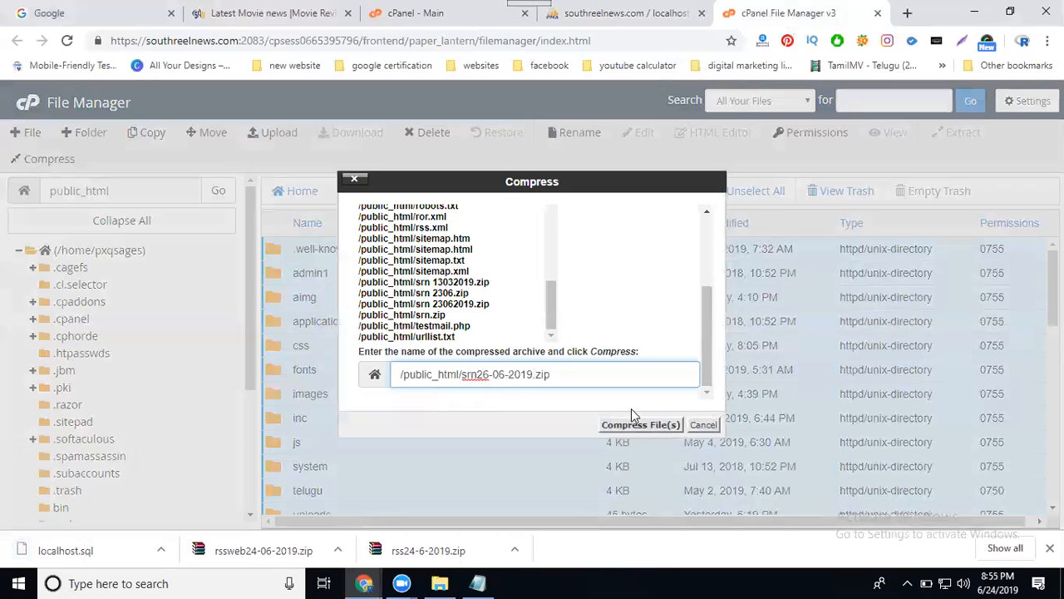
{"action": "left_click", "coordinate": [641, 425]}
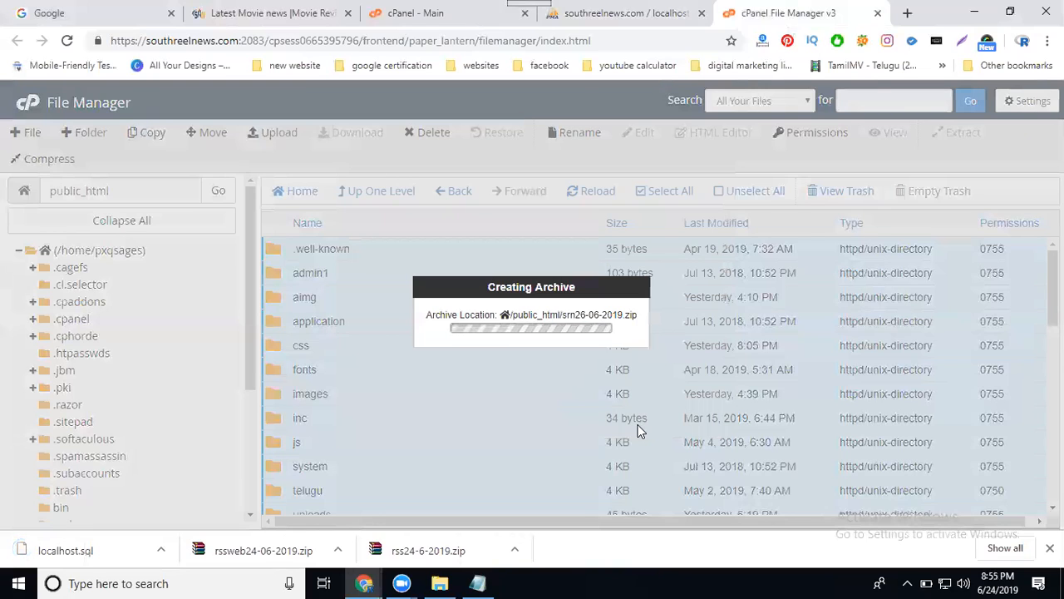
Return to phpMyAdmin and export the pxqsages_db_new database using the Quick method in SQL format.
{"action": "left_click", "coordinate": [620, 13]}
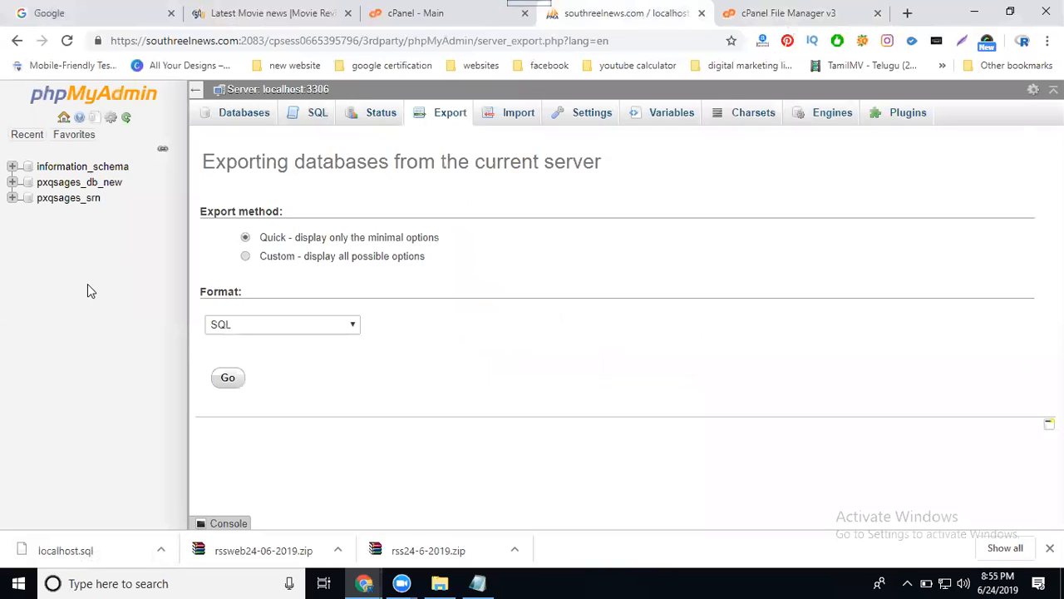
{"action": "left_click", "coordinate": [73, 184]}
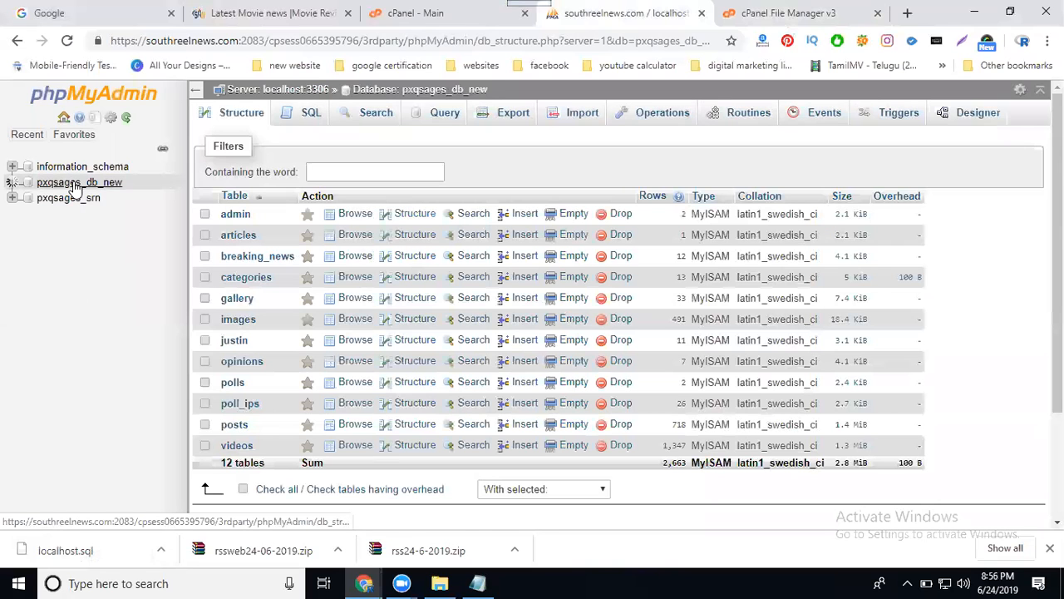
{"action": "left_click", "coordinate": [501, 119]}
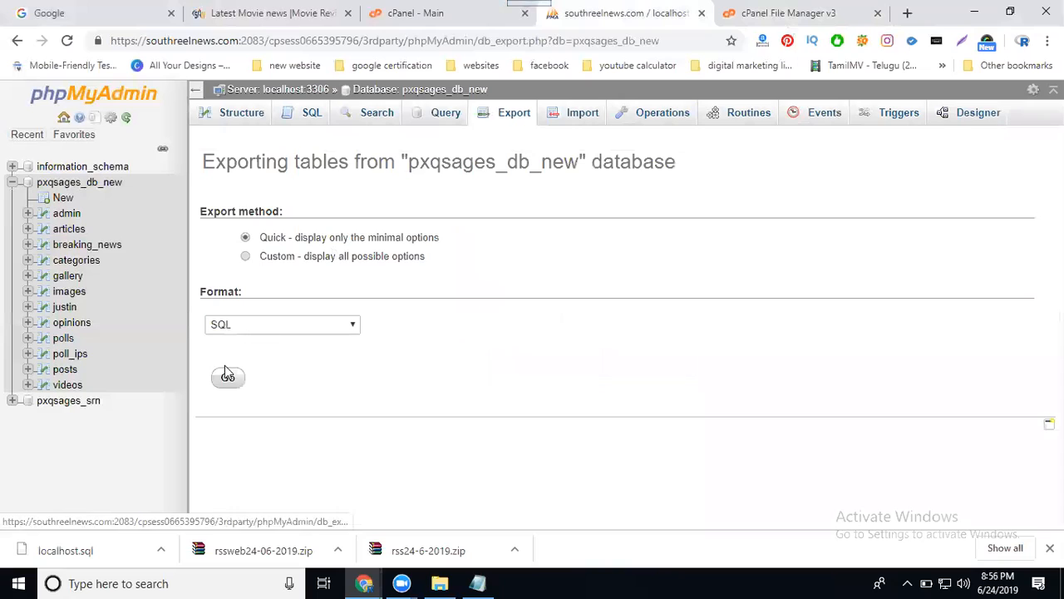
{"action": "left_click", "coordinate": [226, 379]}
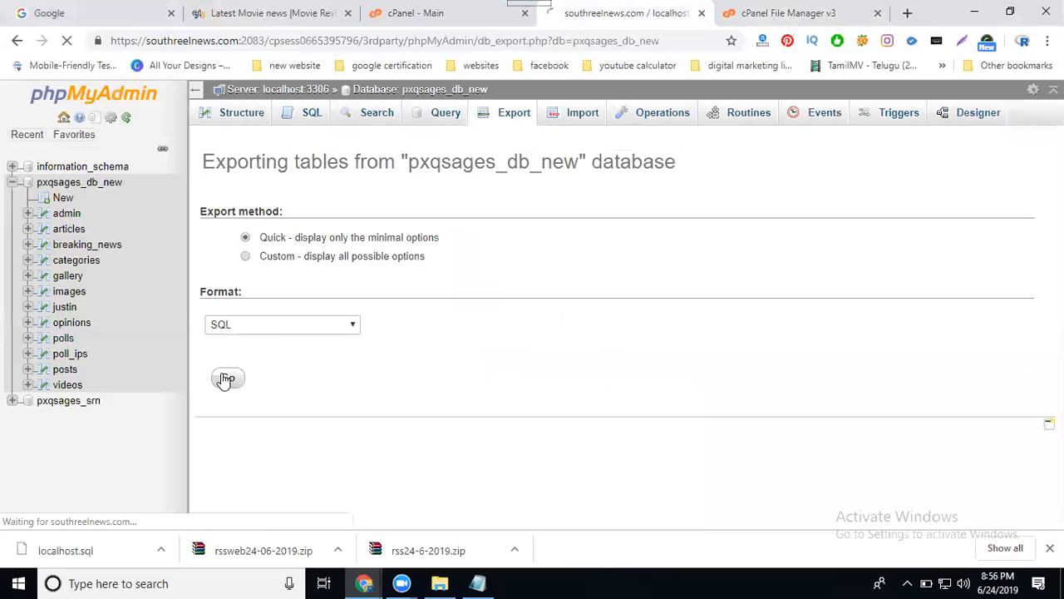